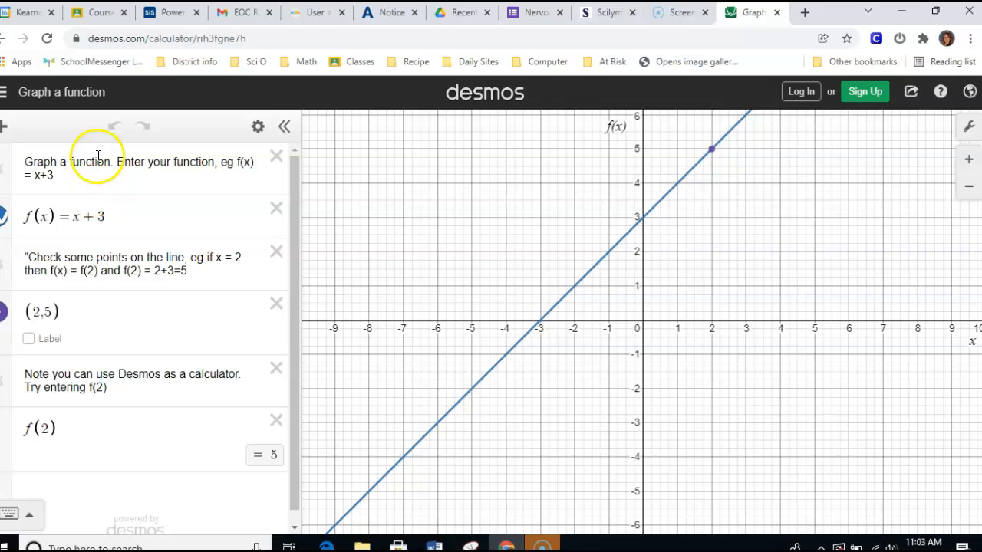
- Delete all existing notes, points and functions from the expression list, including f(x) = x + 3
left_click(278, 157)
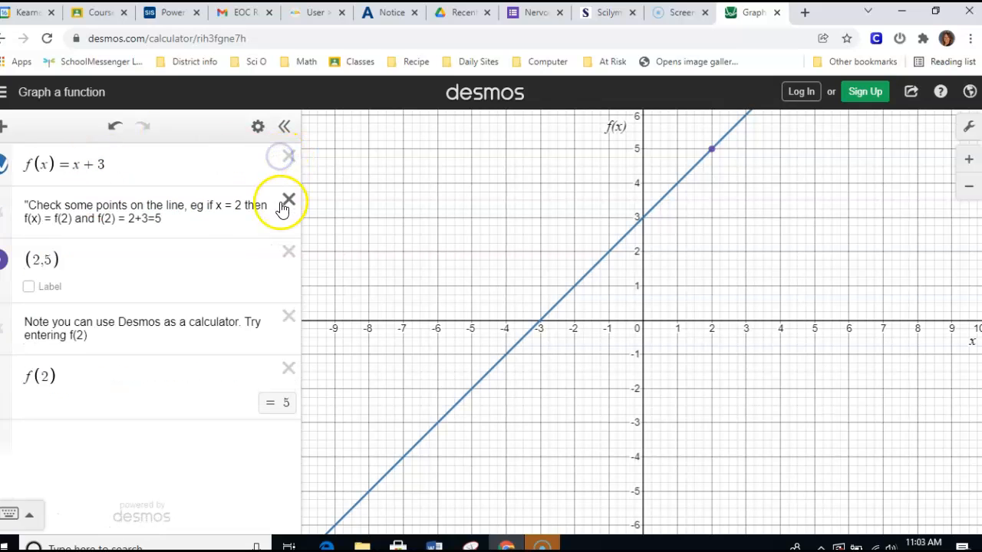
left_click(286, 201)
left_click(290, 207)
left_click(290, 251)
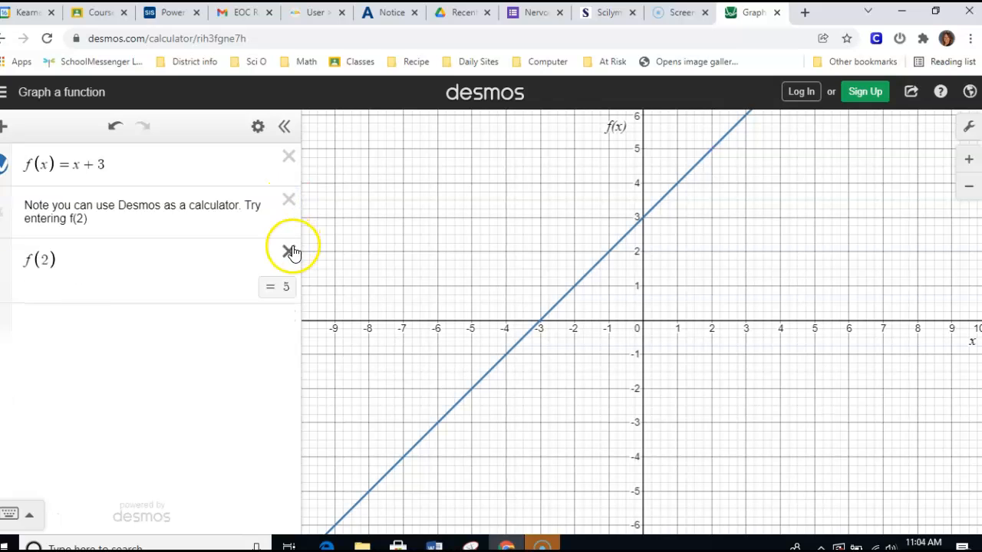
left_click(291, 203)
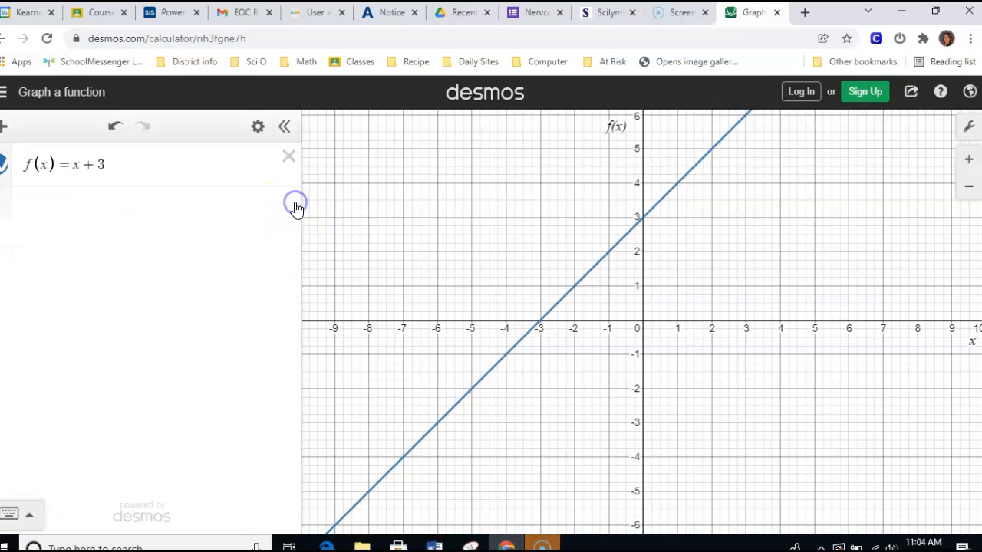
left_click(285, 157)
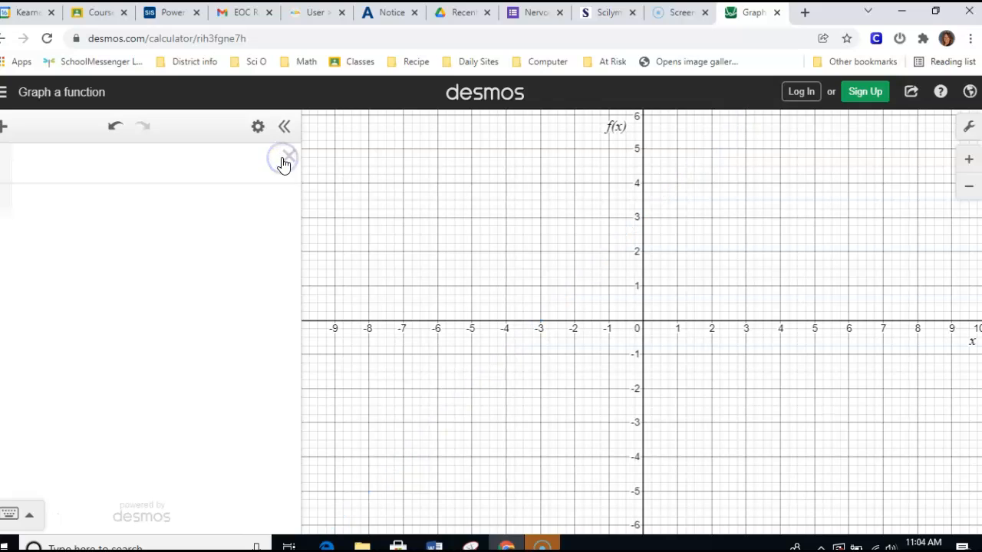
- Graph the quadratic expression 2x^2 + 3x - 2 in the empty expression line
left_click(121, 170)
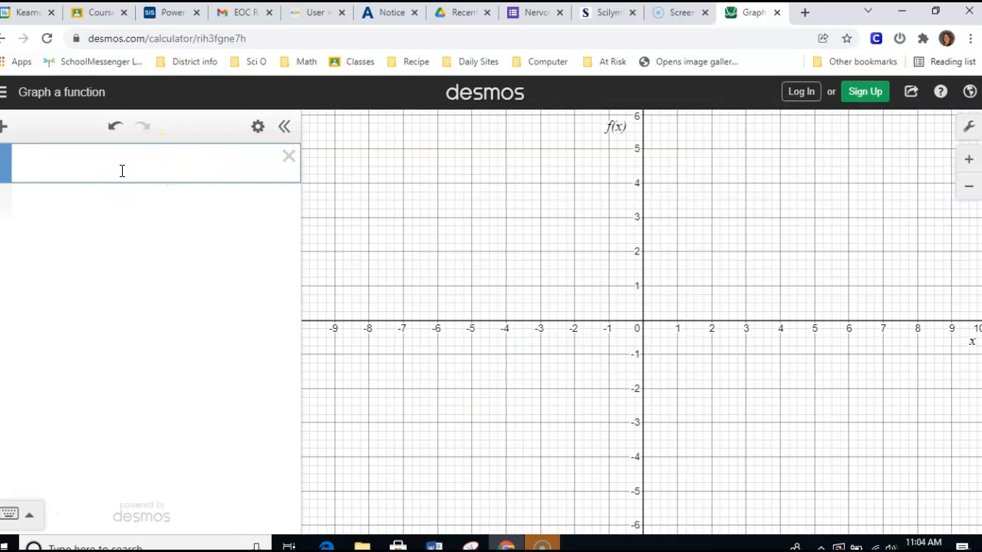
type("2x")
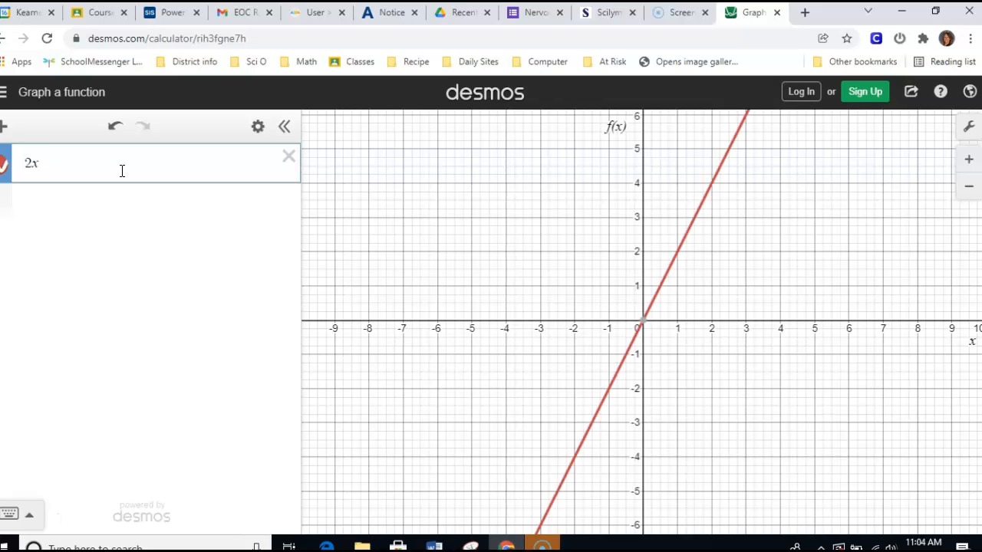
type("^")
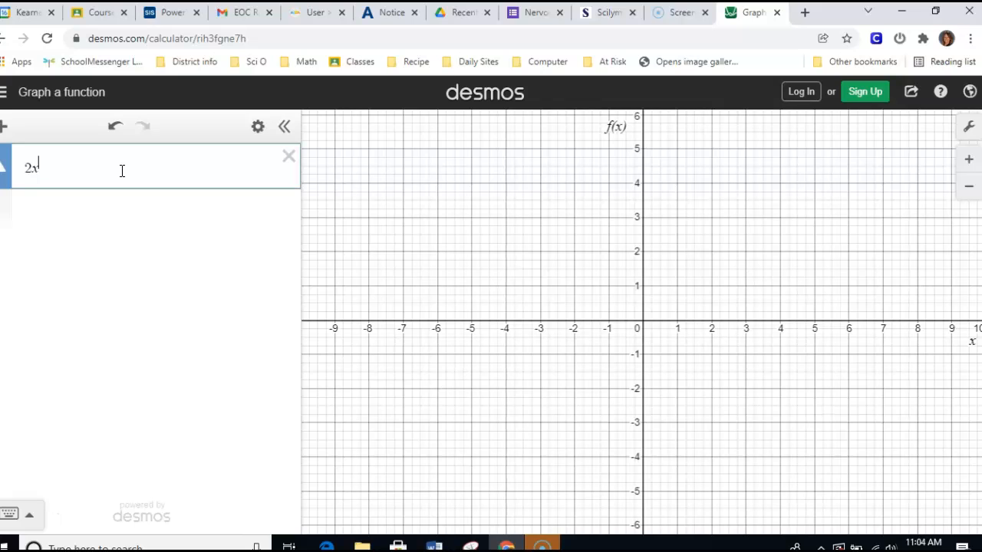
type("2")
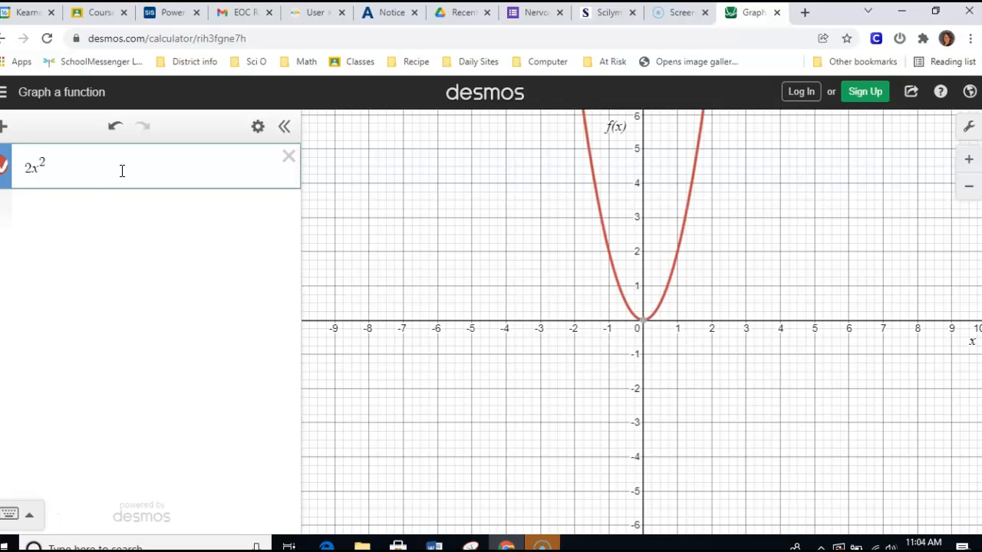
left_click(89, 170)
type("+")
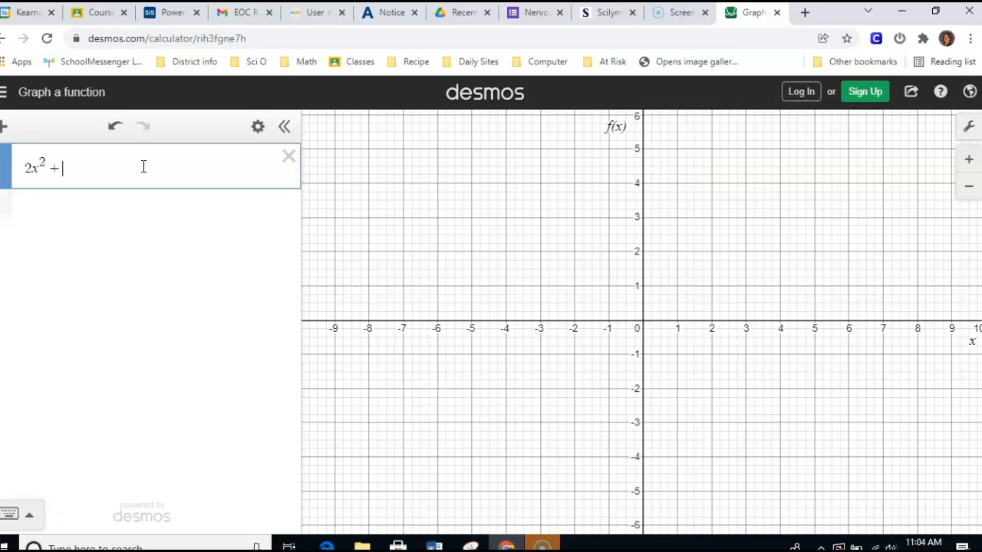
type(" 3x ")
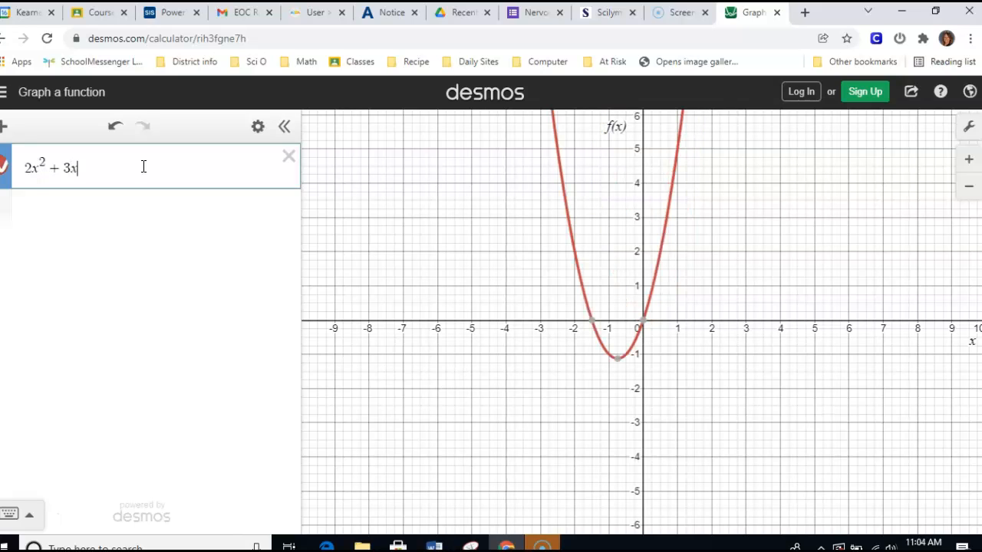
type("= 2")
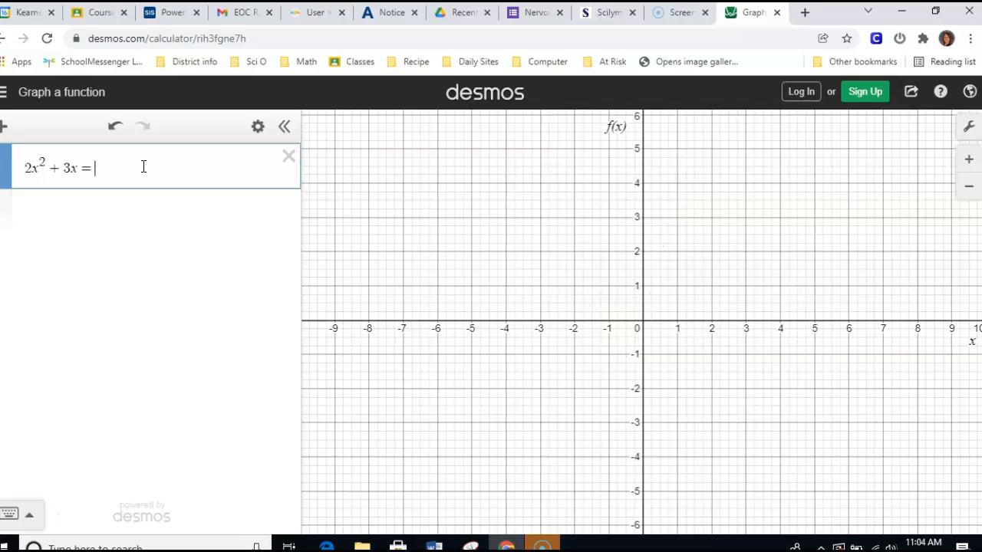
key("BackSpace")
key("BackSpace")
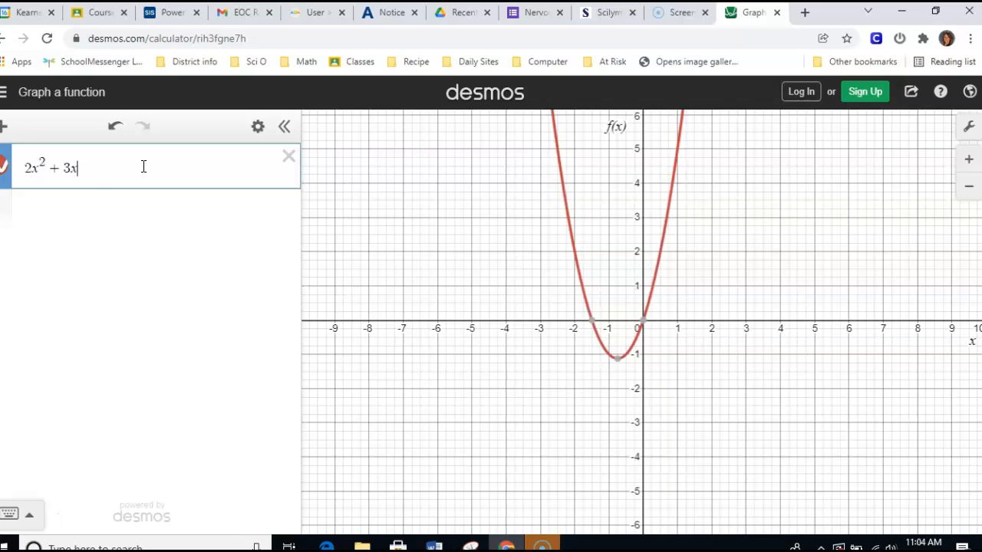
type("-2")
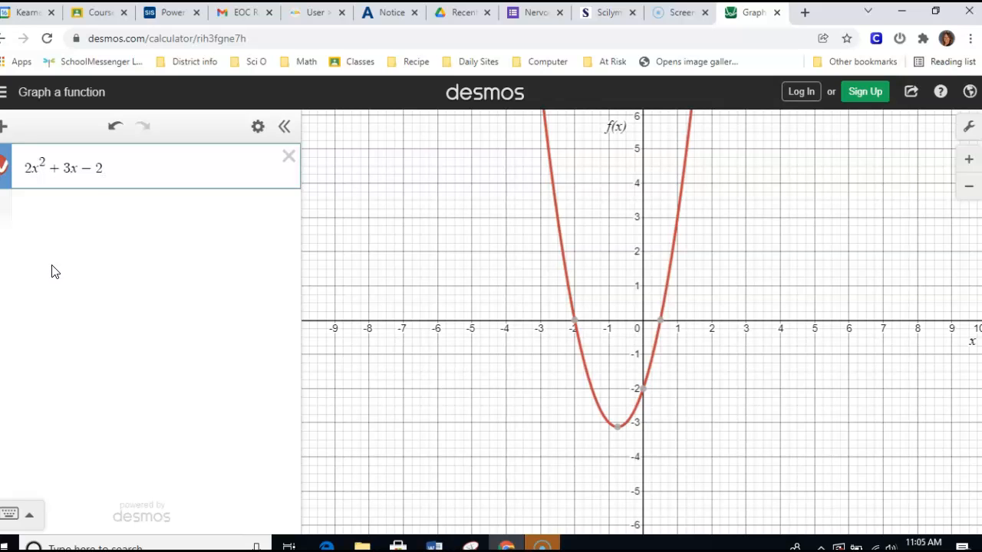
- Examine the coordinates of the parabola's vertex on the graph
mouse_move(619, 434)
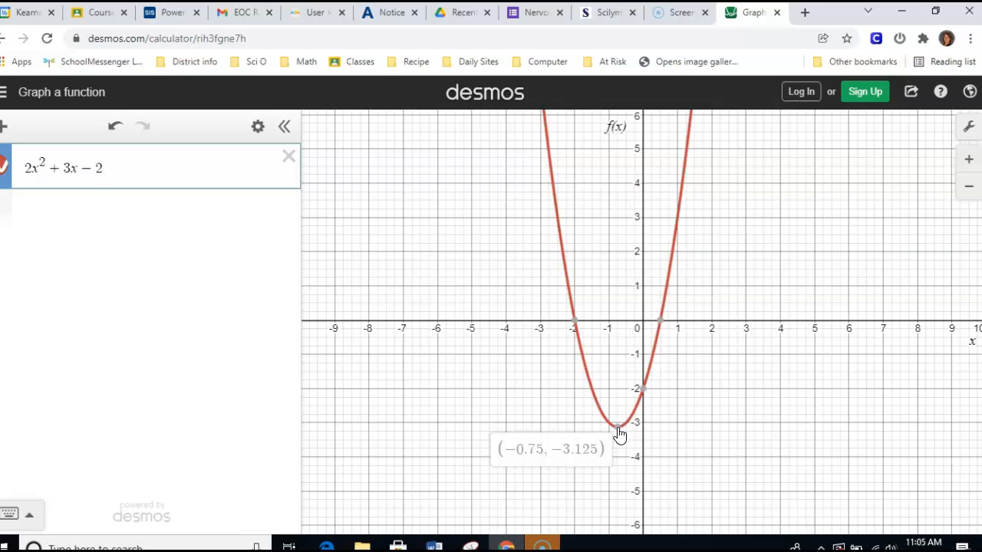
left_click(591, 450)
left_click(619, 432)
- Add a table below the expression and set its second column heading to 2x^2
left_click(8, 132)
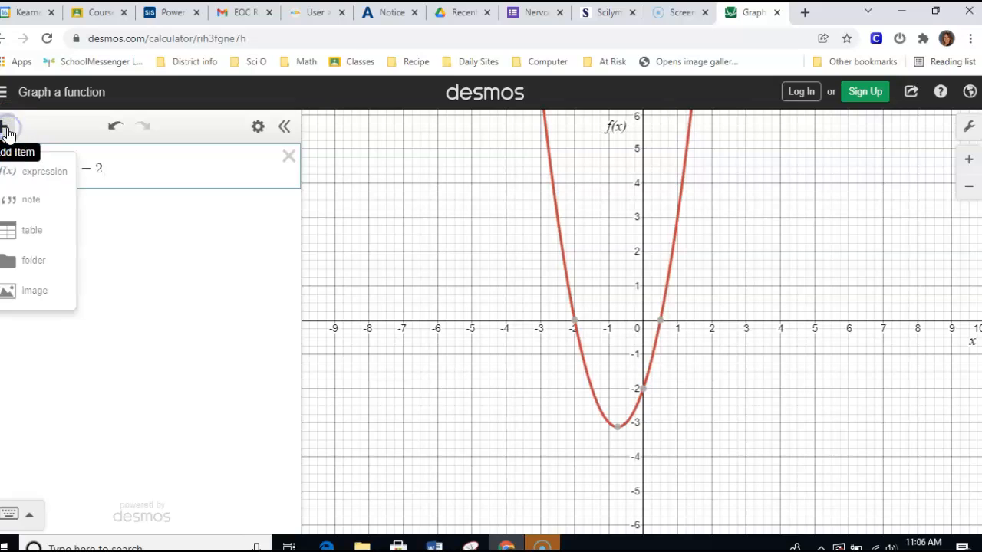
left_click(46, 240)
left_click(60, 217)
key("BackSpace")
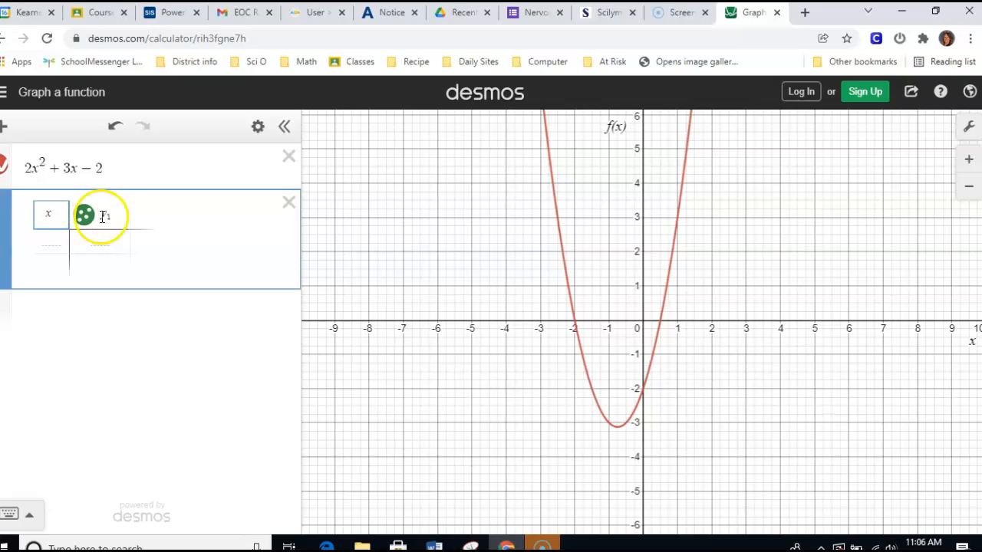
left_click_drag(109, 213, 123, 214)
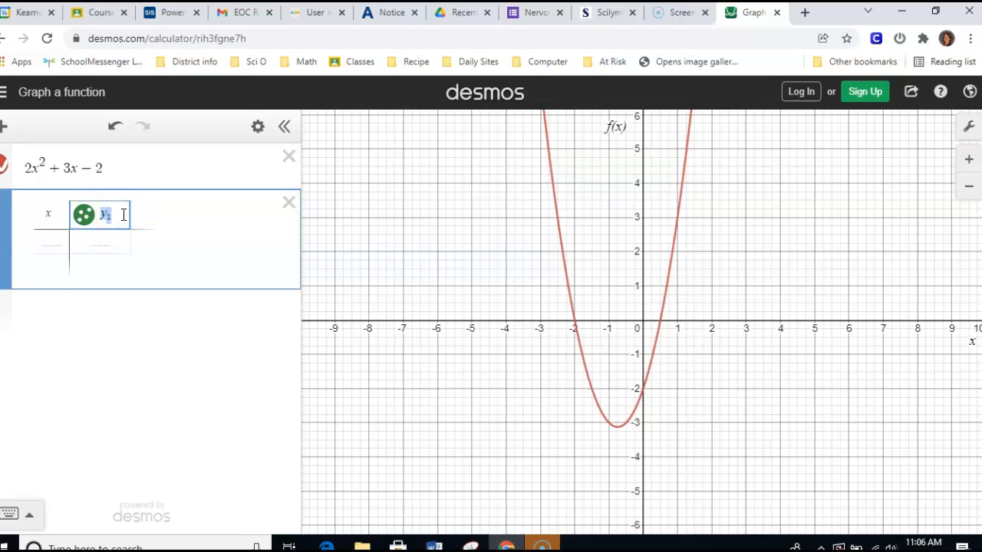
type("2x^2")
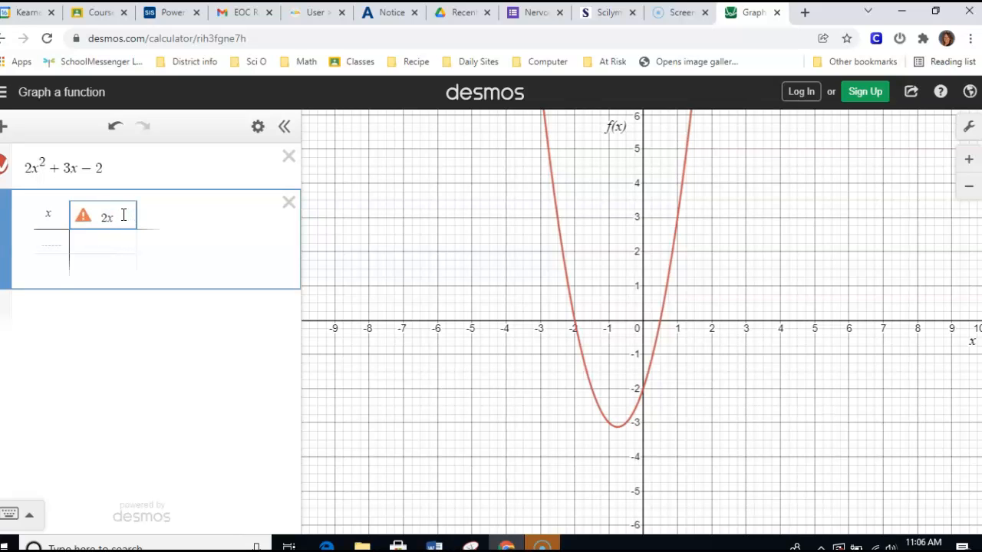
- Extend the table's second column heading to the full expression 2x^2 + 3x - 2
left_click(129, 217)
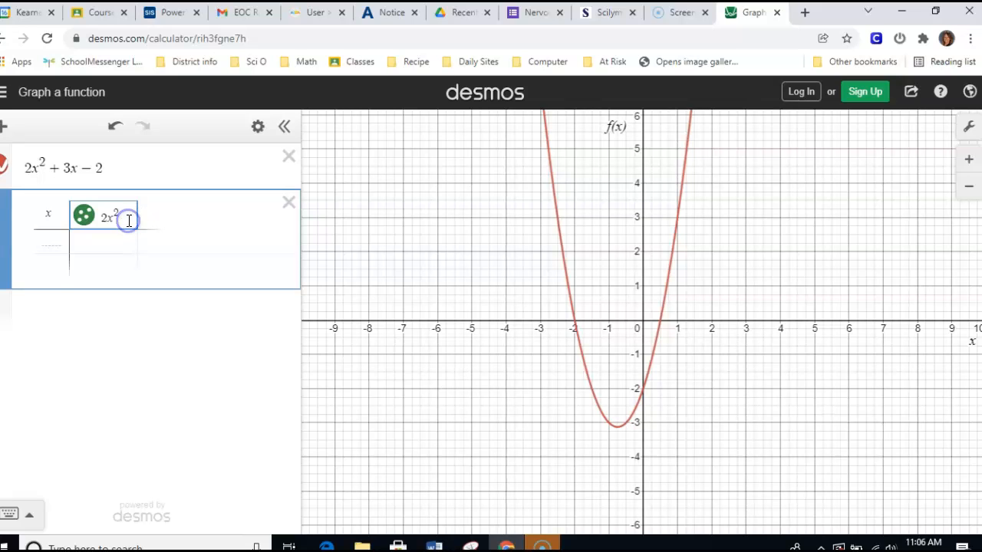
key("BackSpace")
key("Return")
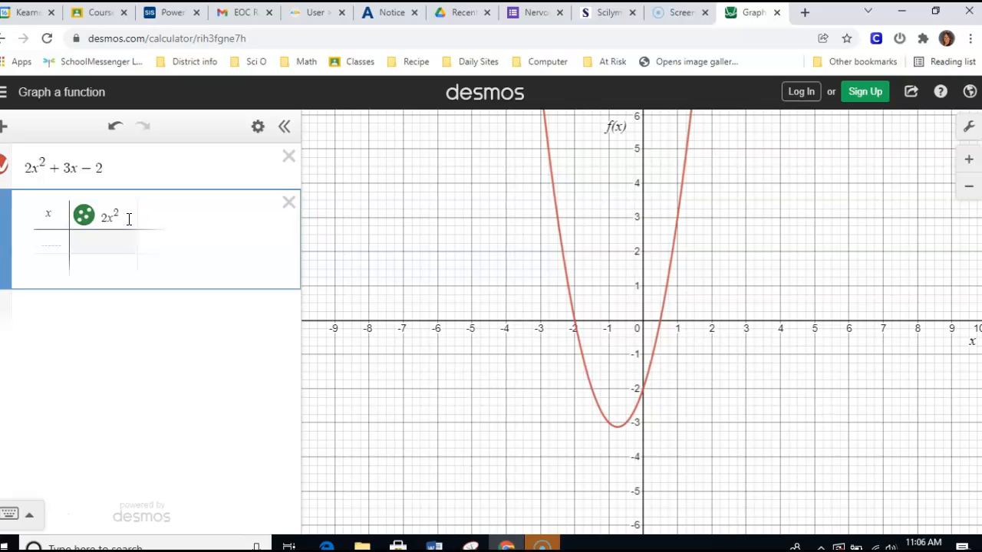
double_click(128, 219)
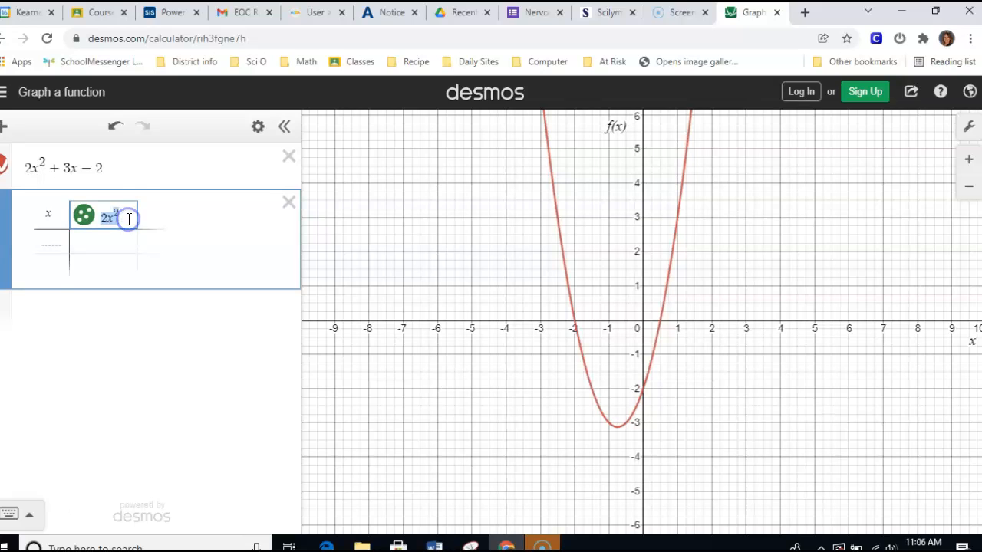
double_click(130, 222)
left_click(34, 225)
left_click(132, 219)
left_click(108, 218)
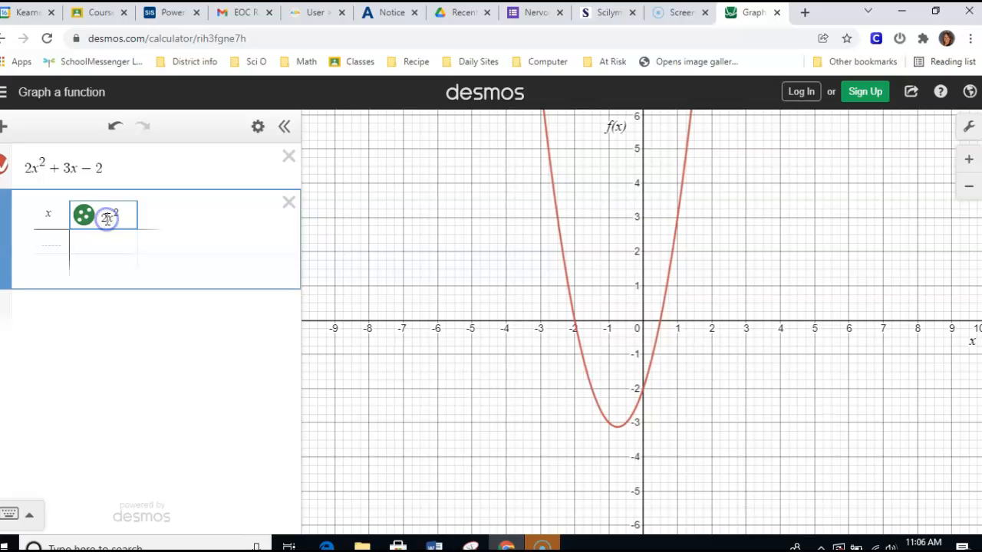
left_click(122, 219)
type("+3x-2")
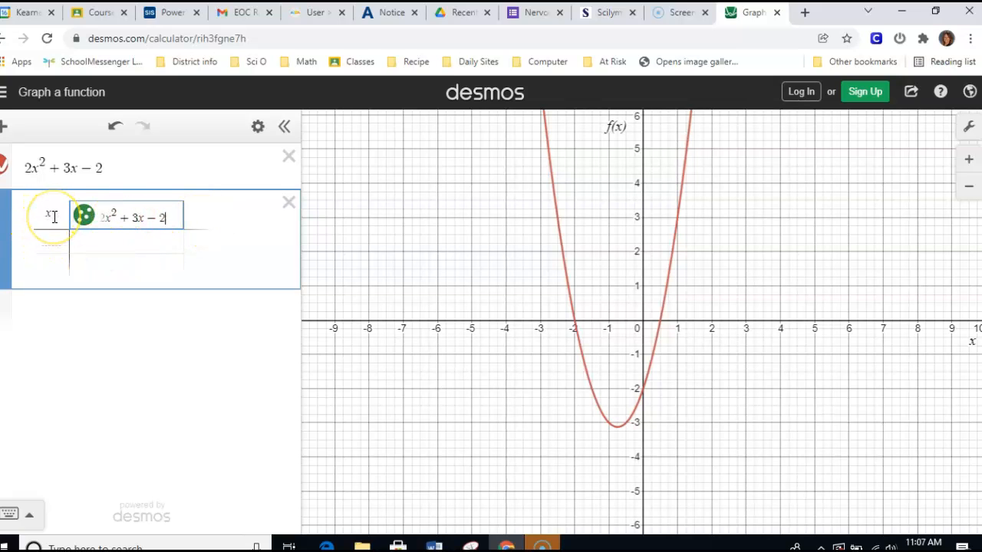
- Fill the table's x column with the values -1, 0, 1, 2 and -2
left_click(62, 243)
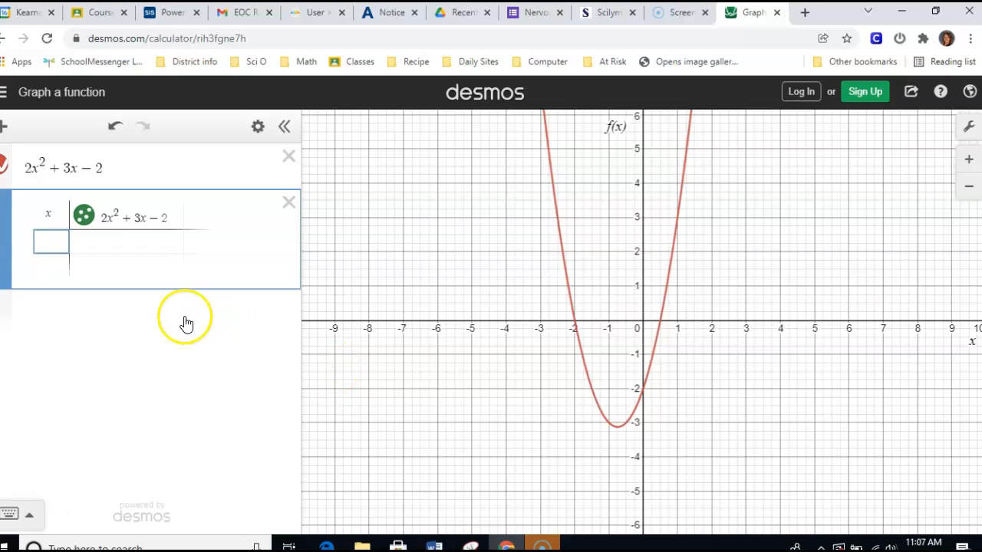
type("-1")
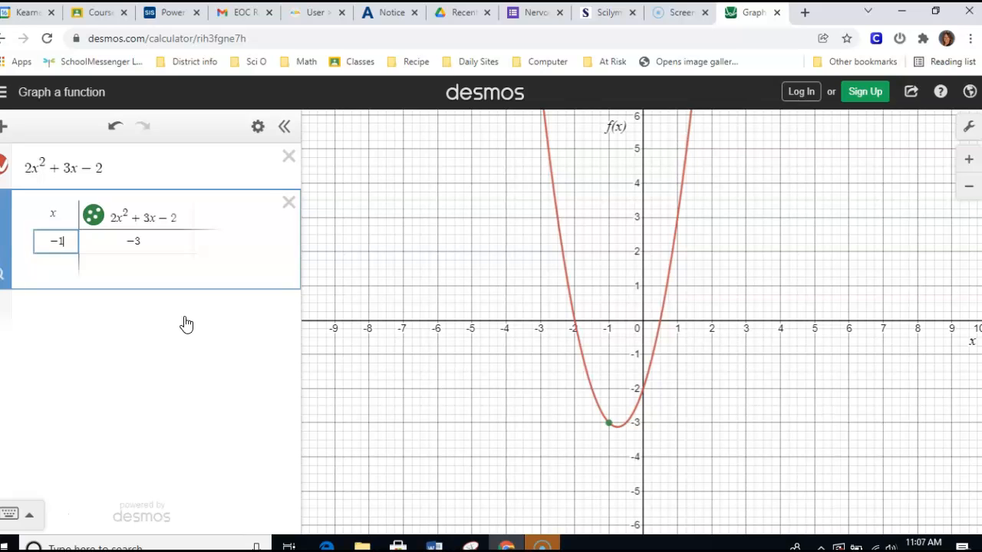
left_click(48, 263)
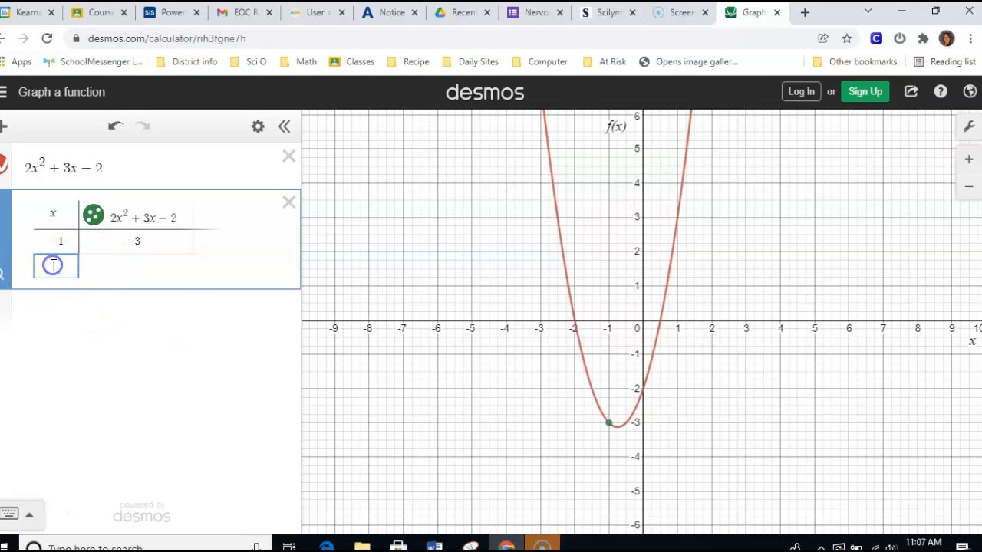
type("0")
left_click(67, 287)
type("1")
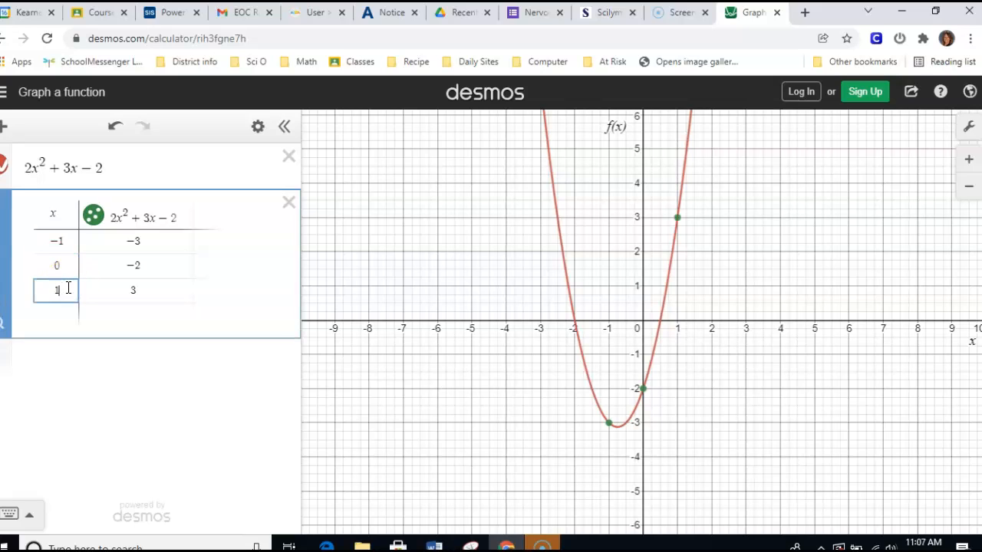
left_click(63, 313)
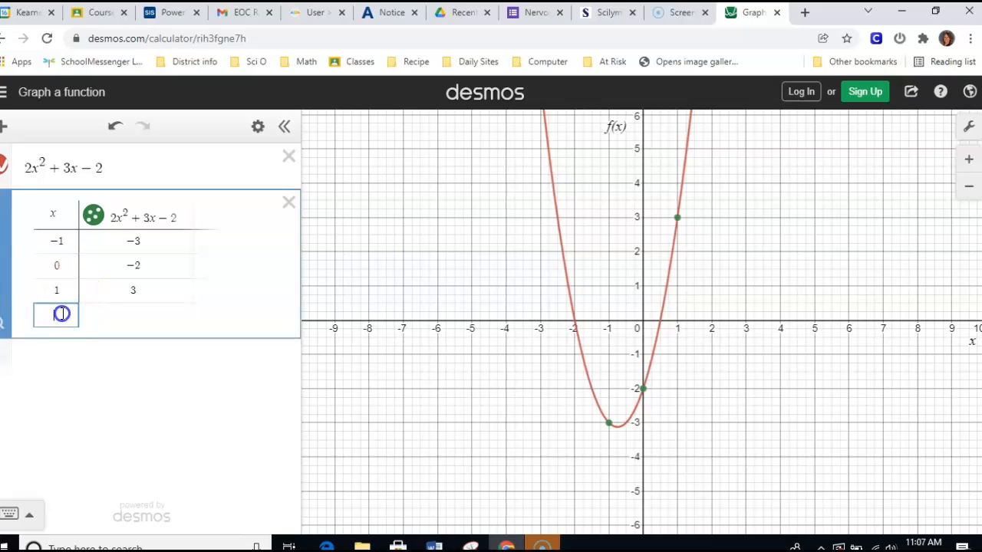
type("2")
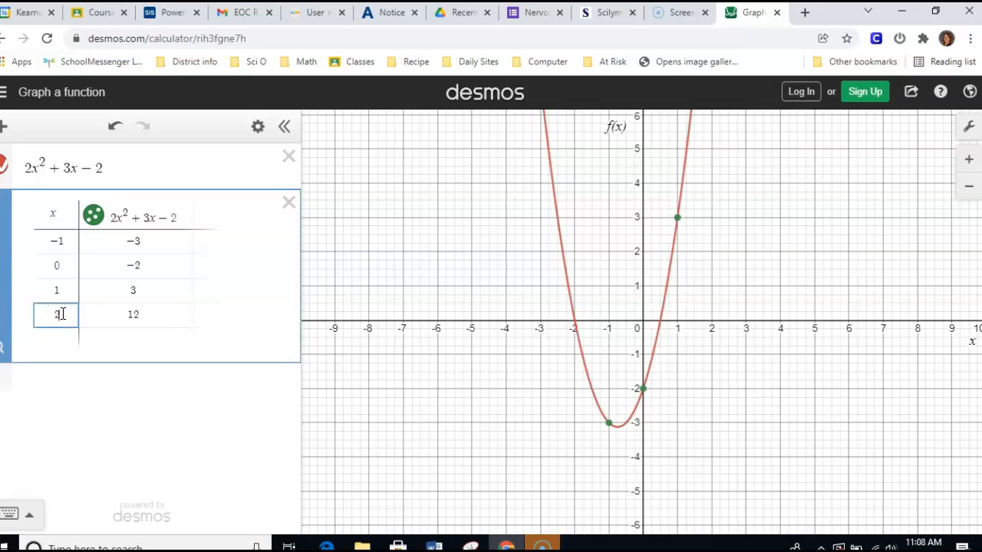
left_click(63, 335)
type("-2")
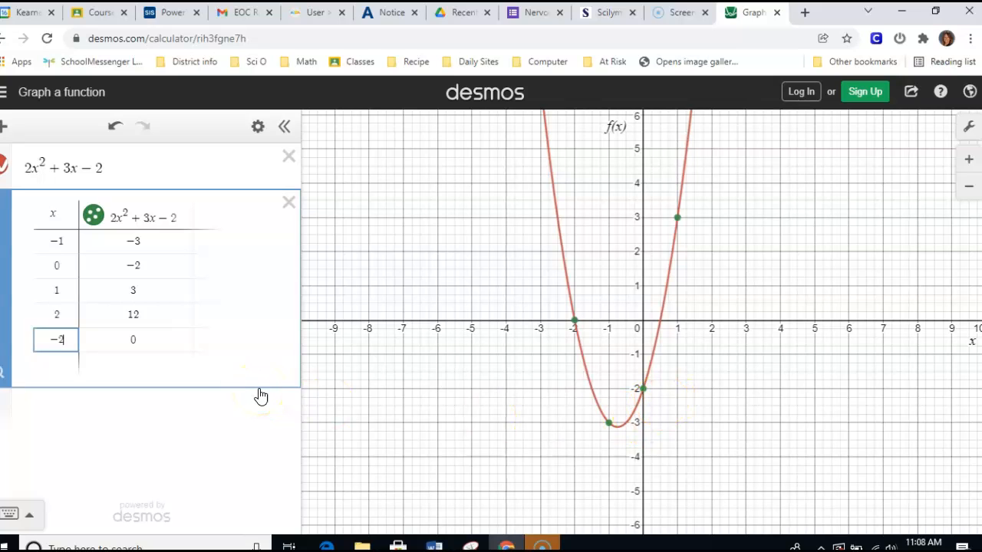
- Check the vertex's coordinates on the graph and set the table's last x-value to -.5
left_click(618, 427)
left_click(618, 427)
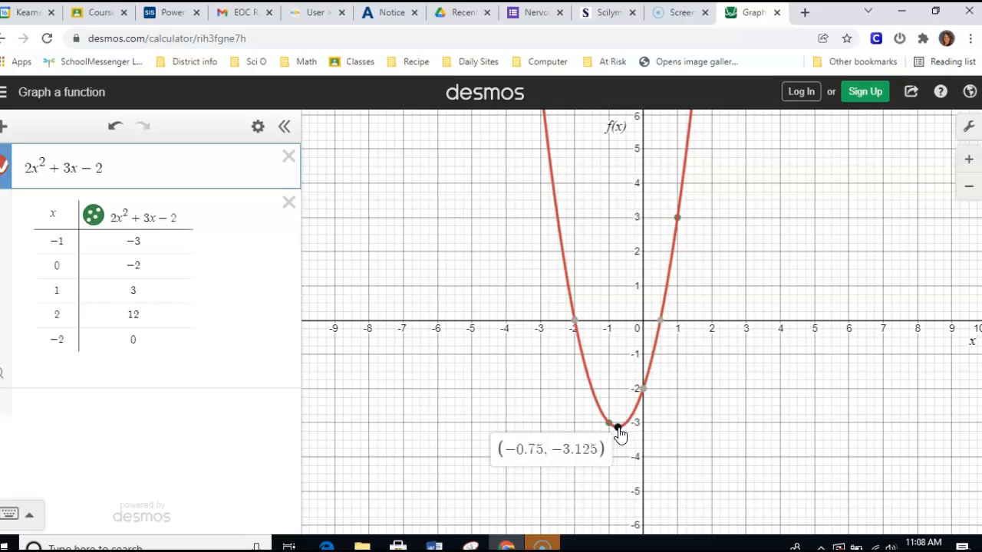
left_click(63, 354)
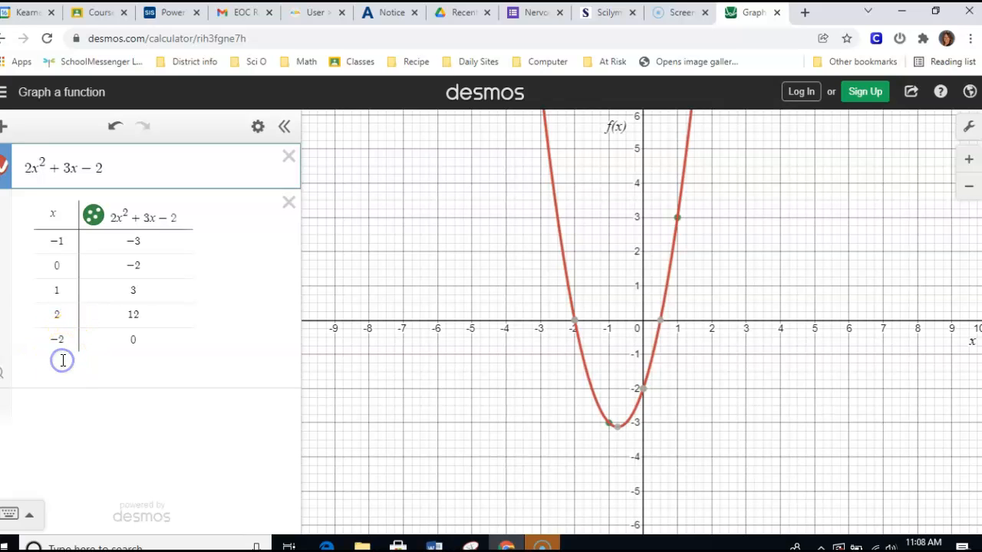
left_click(68, 342)
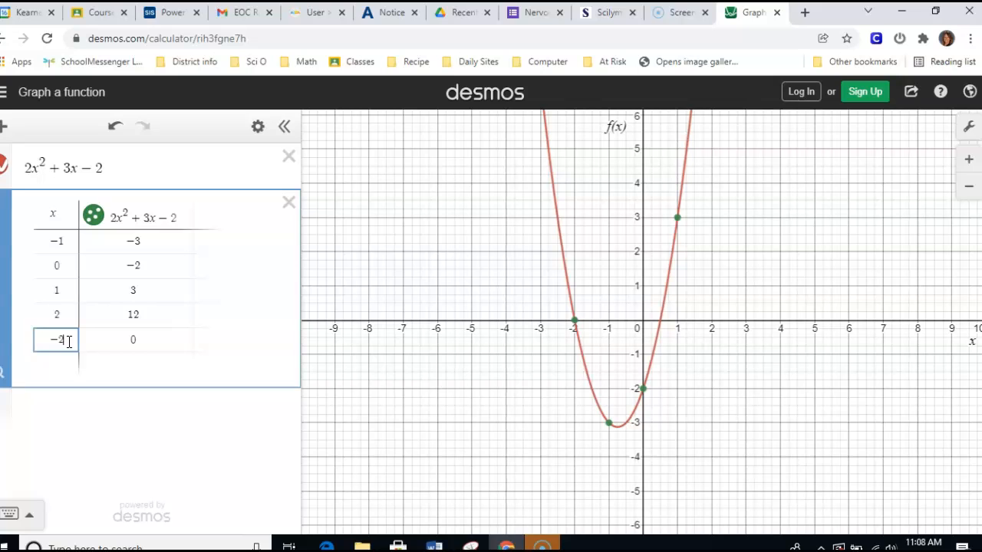
key("BackSpace")
type(".5")
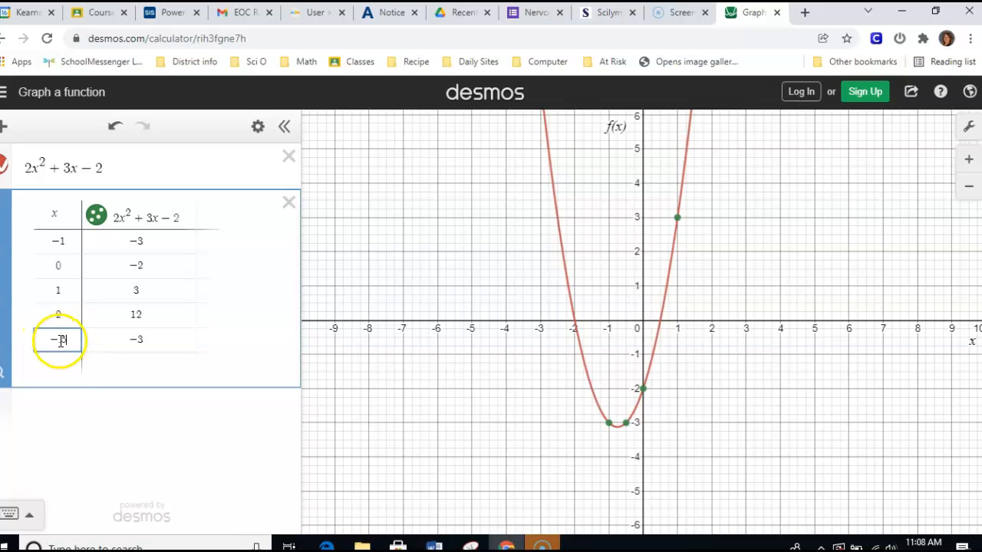
left_click(70, 361)
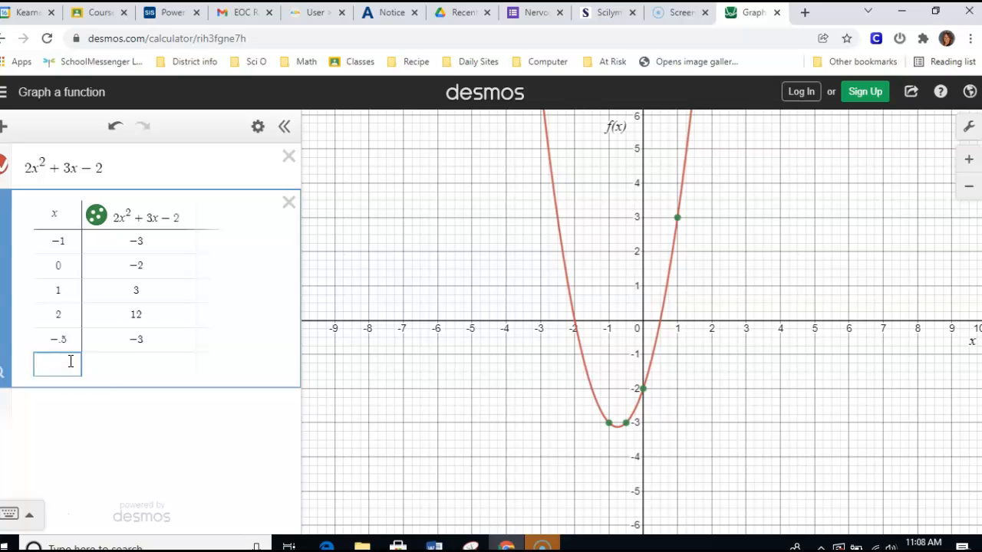
- Set the table's last x-value to -.75 to plot the parabola's vertex
left_click(619, 431)
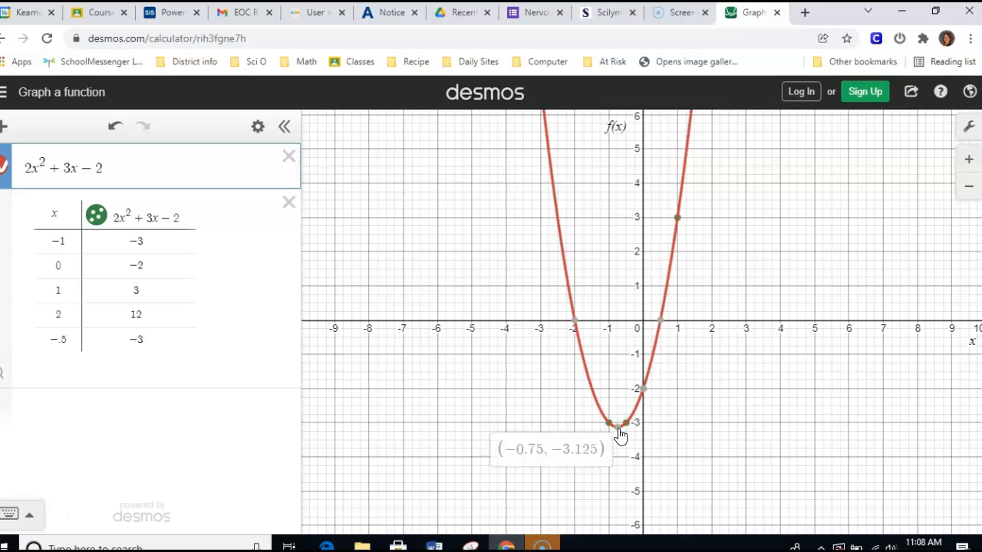
double_click(74, 339)
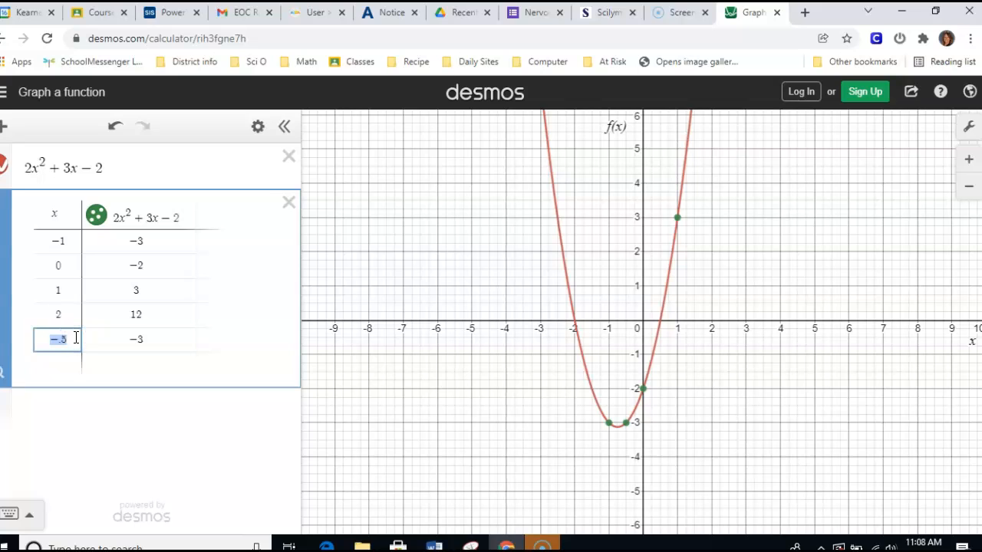
type("-.75")
left_click(124, 325)
left_click(182, 345)
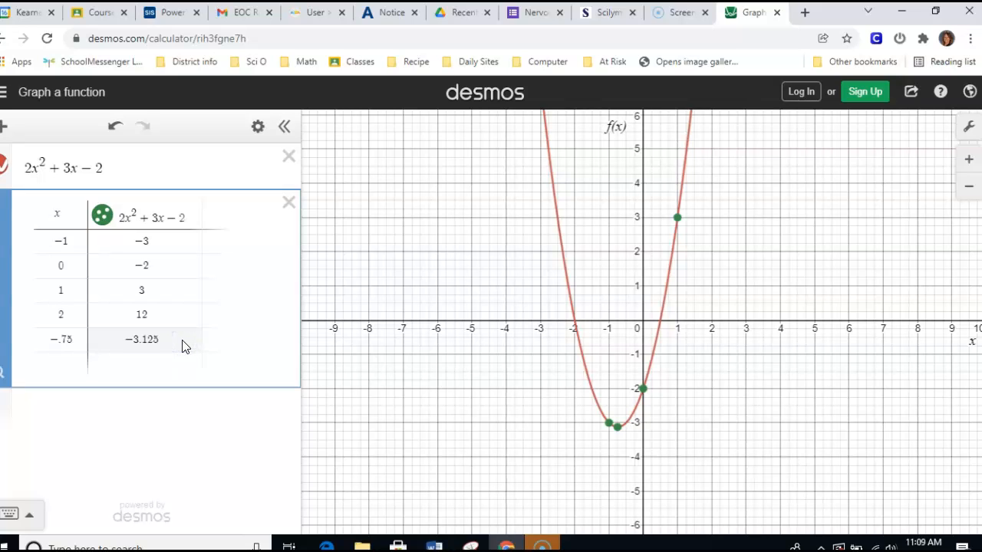
left_click(144, 343)
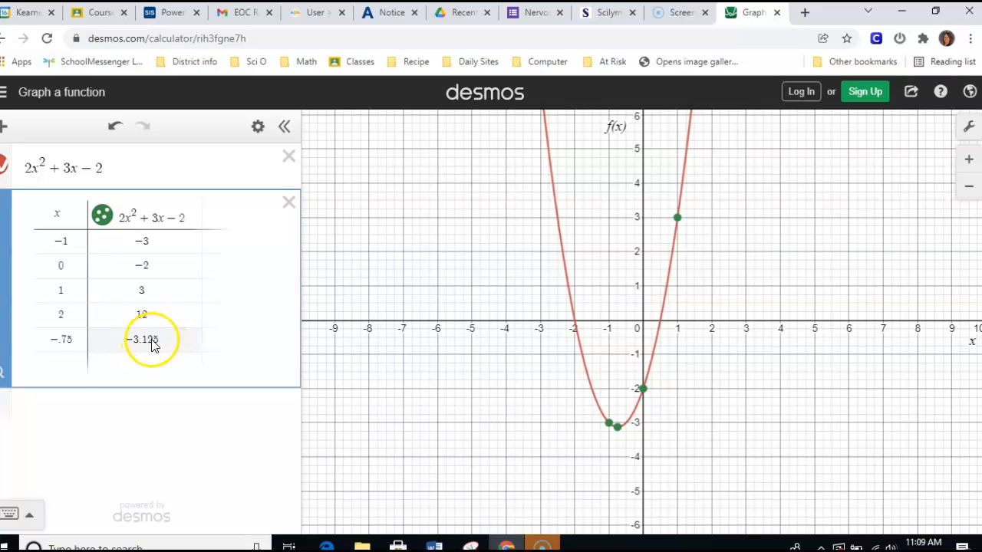